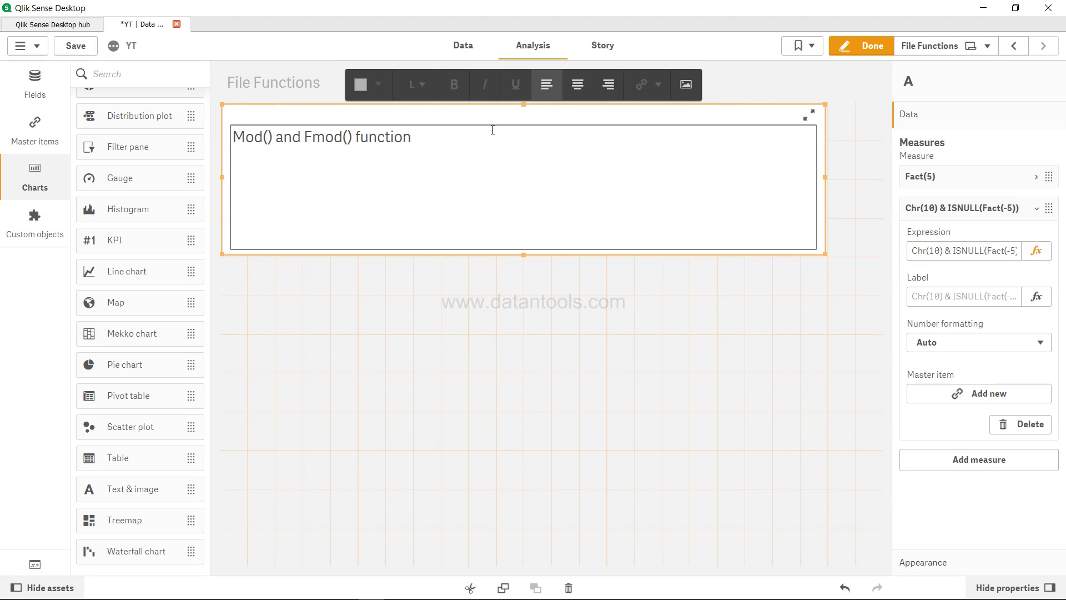
- Finish editing the title and reselect the text object to show its measures
{"action": "left_click", "coordinate": [506, 341]}
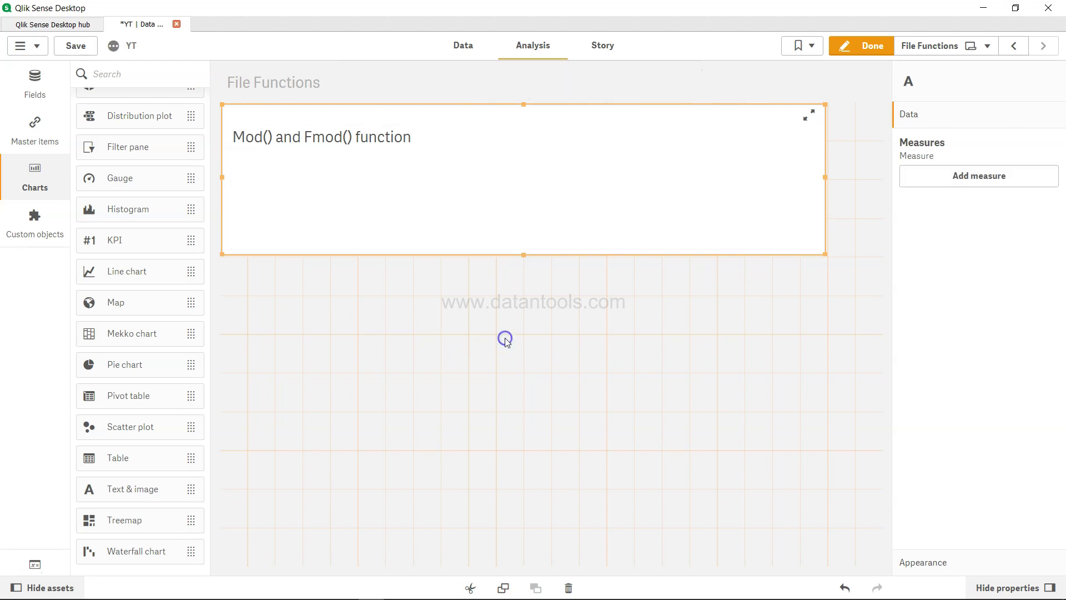
{"action": "left_click", "coordinate": [444, 183]}
{"action": "left_click", "coordinate": [599, 350]}
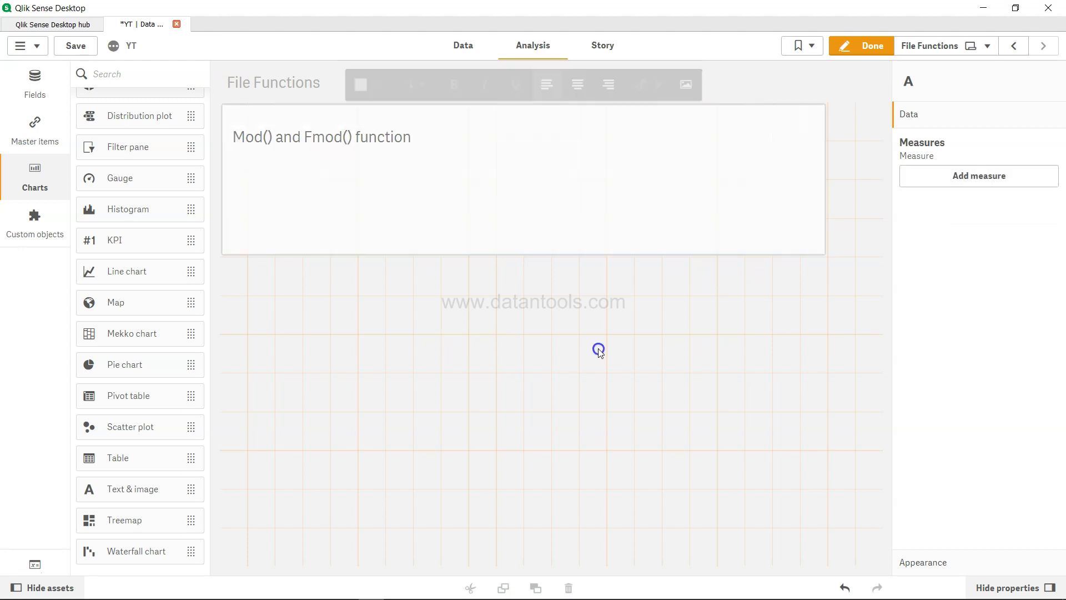
{"action": "left_click", "coordinate": [811, 132]}
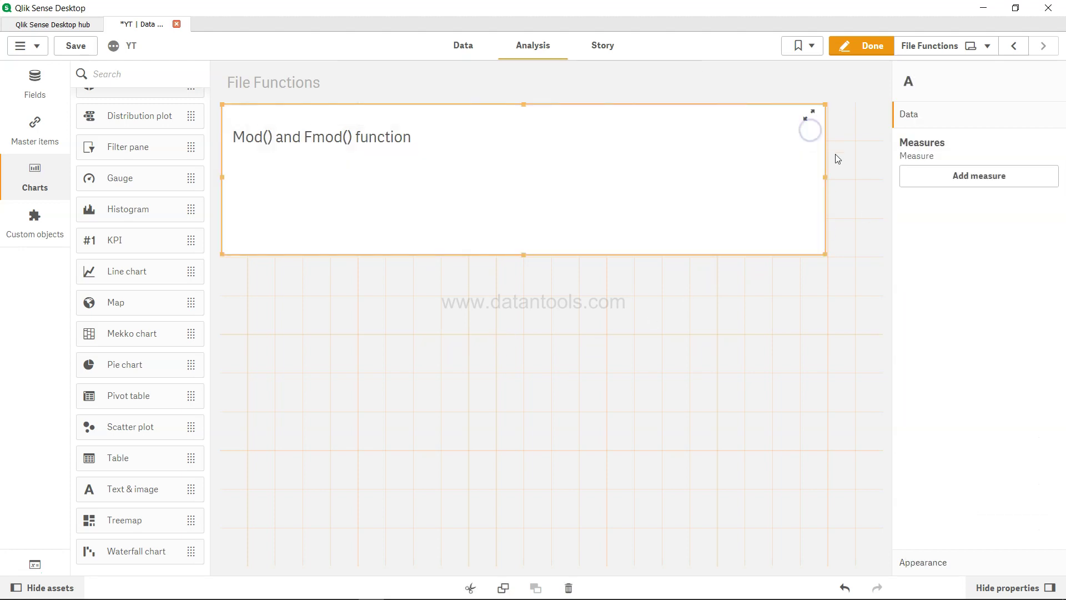
- Add a new measure with the expression Mod(4/3)
{"action": "left_click", "coordinate": [973, 181]}
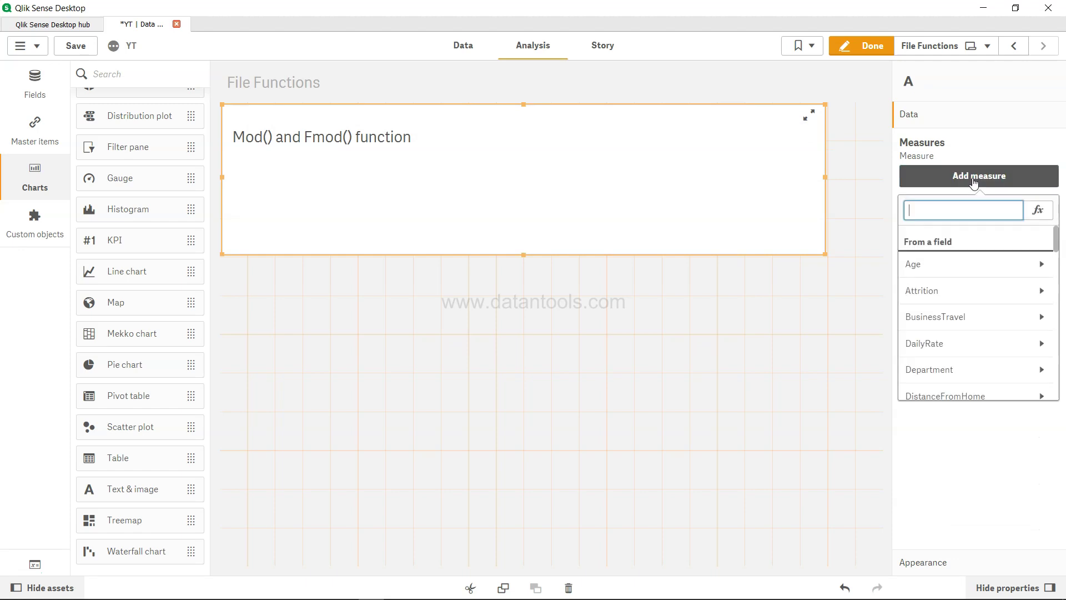
{"action": "type", "text": "Mod"}
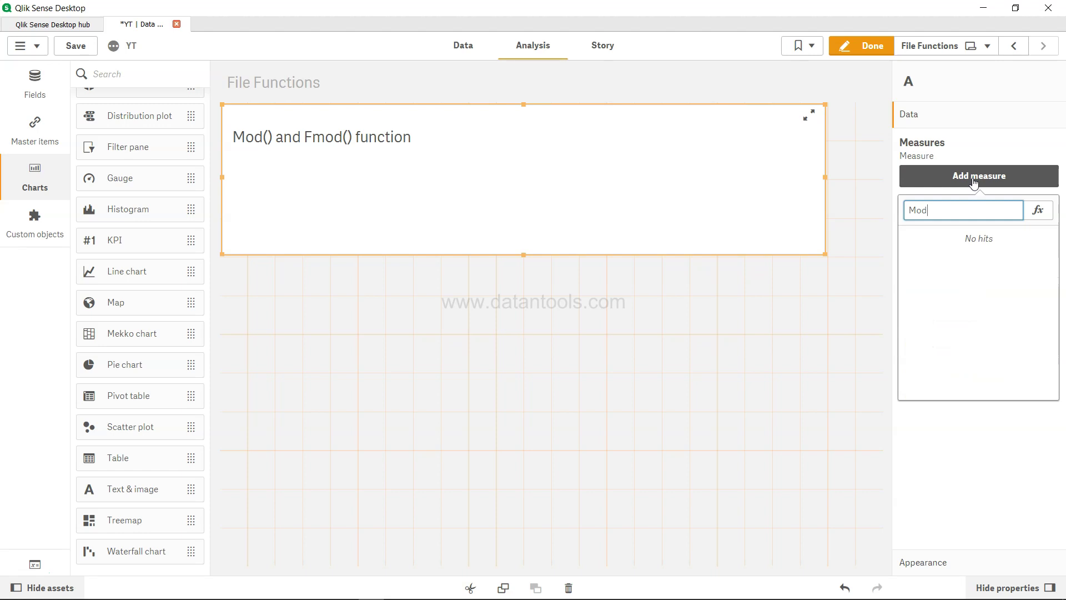
{"action": "type", "text": "(3"}
{"action": "key", "text": "BackSpace"}
{"action": "type", "text": "4/3)"}
{"action": "key", "text": "Return"}
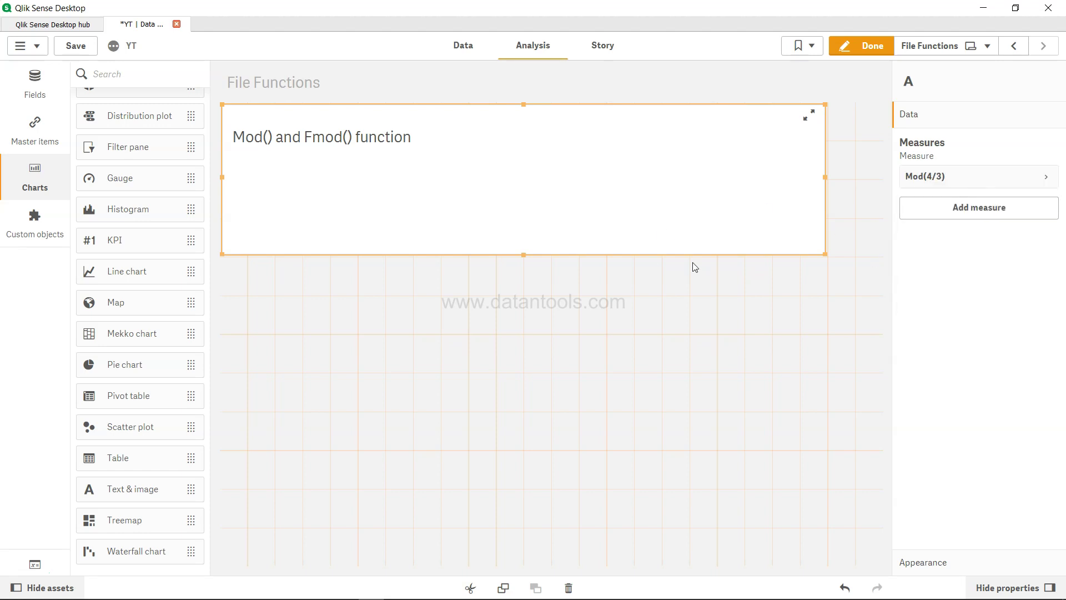
- Correct the measure expression from Mod(4/3) to Mod(4,3)
{"action": "left_click", "coordinate": [1044, 178]}
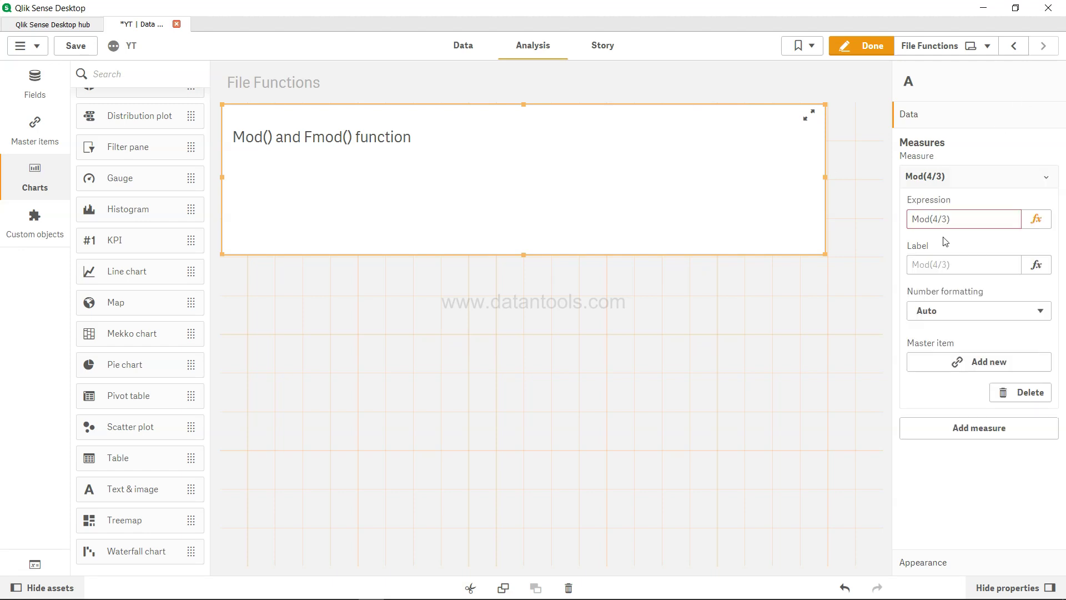
{"action": "left_click", "coordinate": [941, 220]}
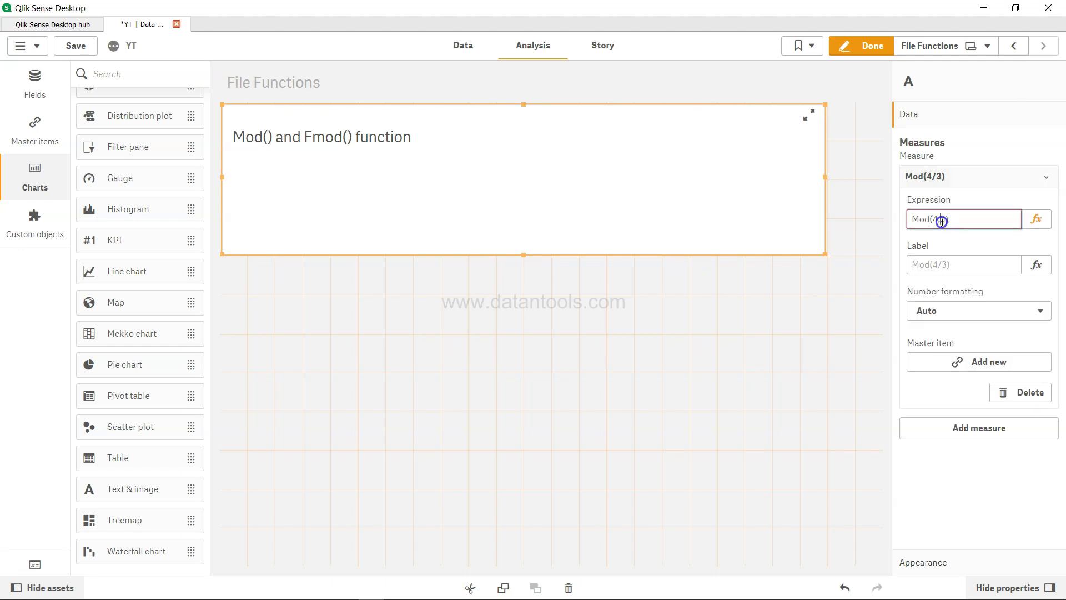
{"action": "key", "text": "Delete"}
{"action": "type", "text": ","}
{"action": "key", "text": "Tab"}
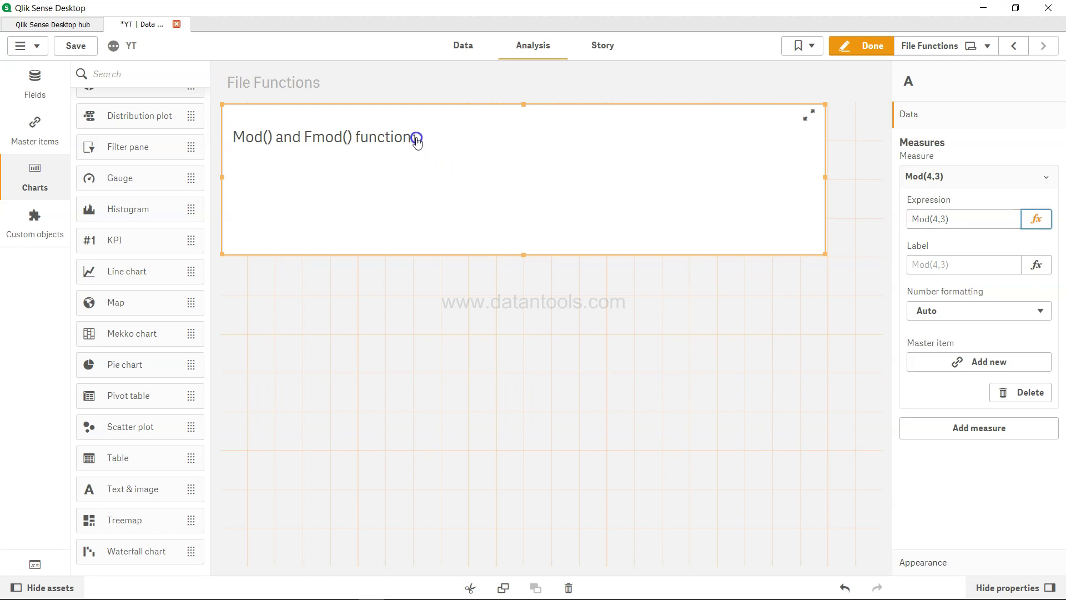
- Prefix the expression with Chr(10)& so it reads Chr(10)&Mod(4,3), then collapse the measure
{"action": "left_click", "coordinate": [915, 219]}
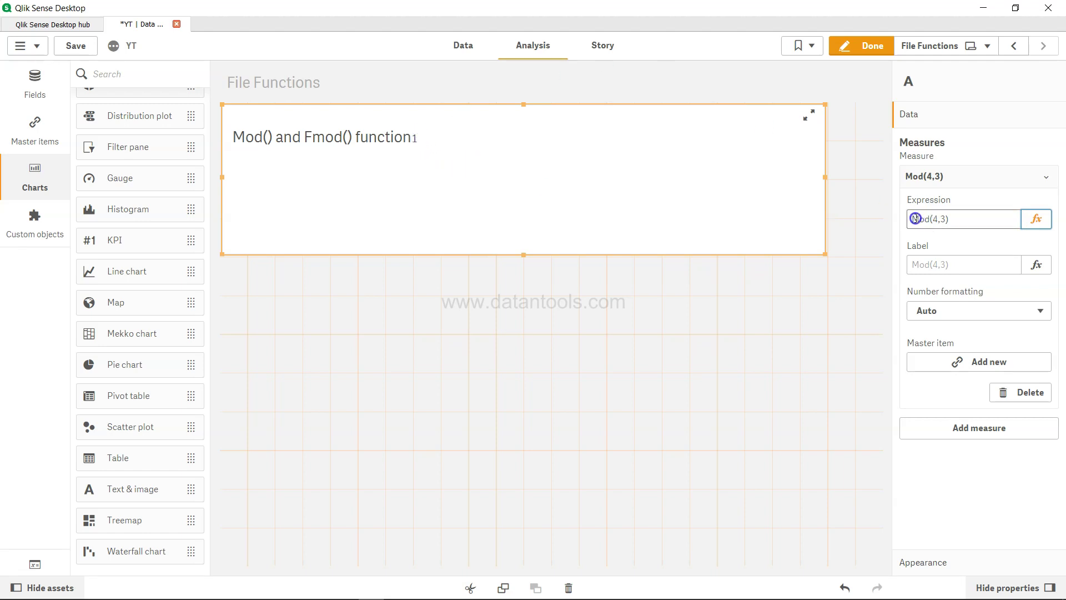
{"action": "type", "text": "Chr"}
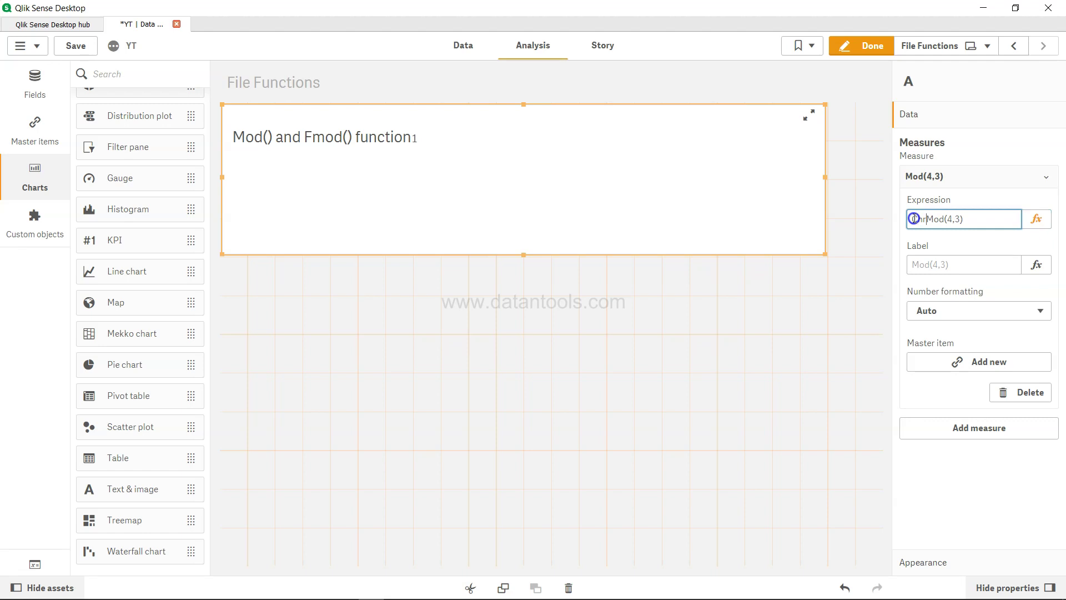
{"action": "type", "text": "(10)&"}
{"action": "key", "text": "Tab"}
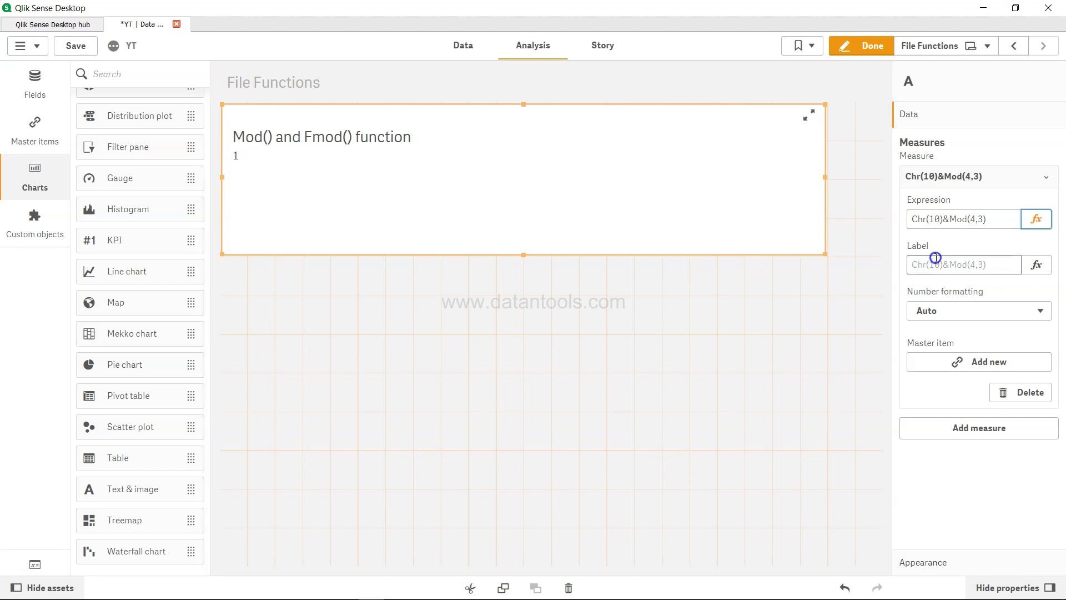
{"action": "left_click", "coordinate": [995, 221]}
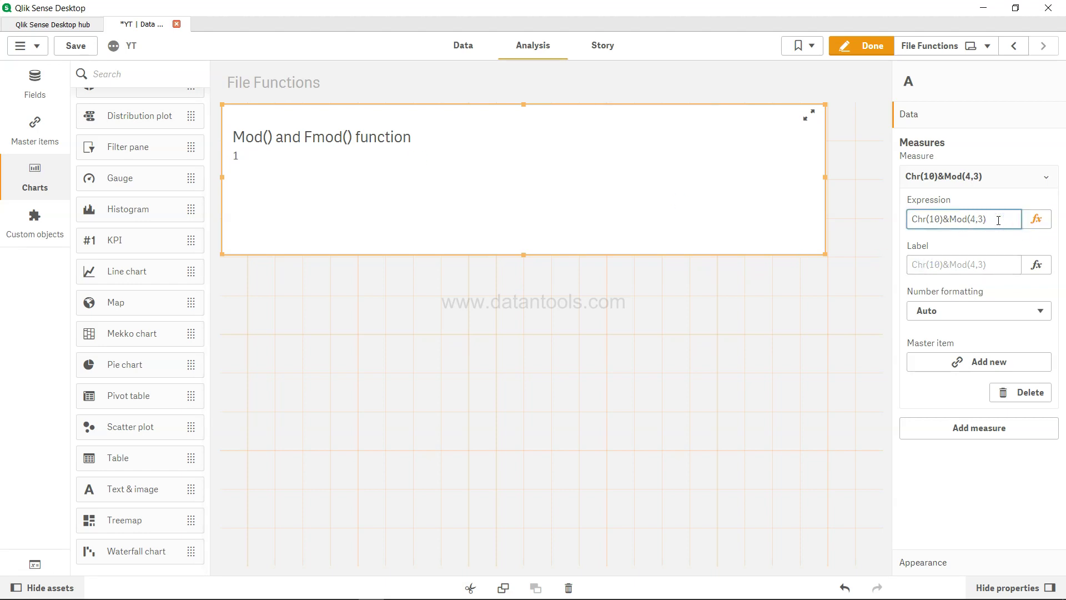
{"action": "type", "text": "&"}
{"action": "key", "text": "BackSpace"}
{"action": "key", "text": "BackSpace"}
{"action": "left_click", "coordinate": [1047, 178]}
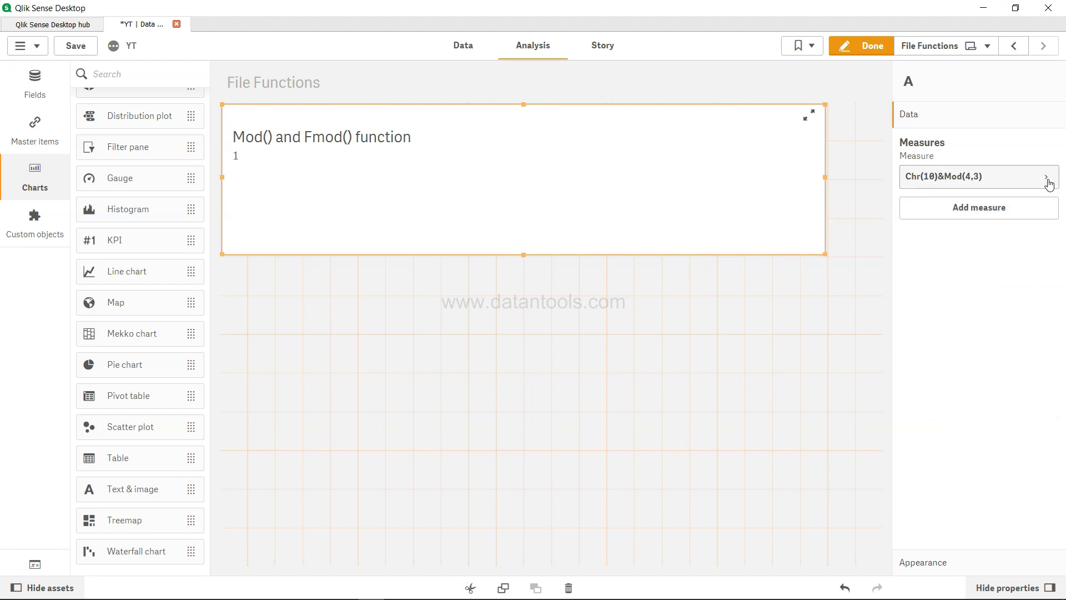
- Add a second measure Chr(10)&Mod(4,-3) through the expression editor and apply it
{"action": "left_click", "coordinate": [1015, 214]}
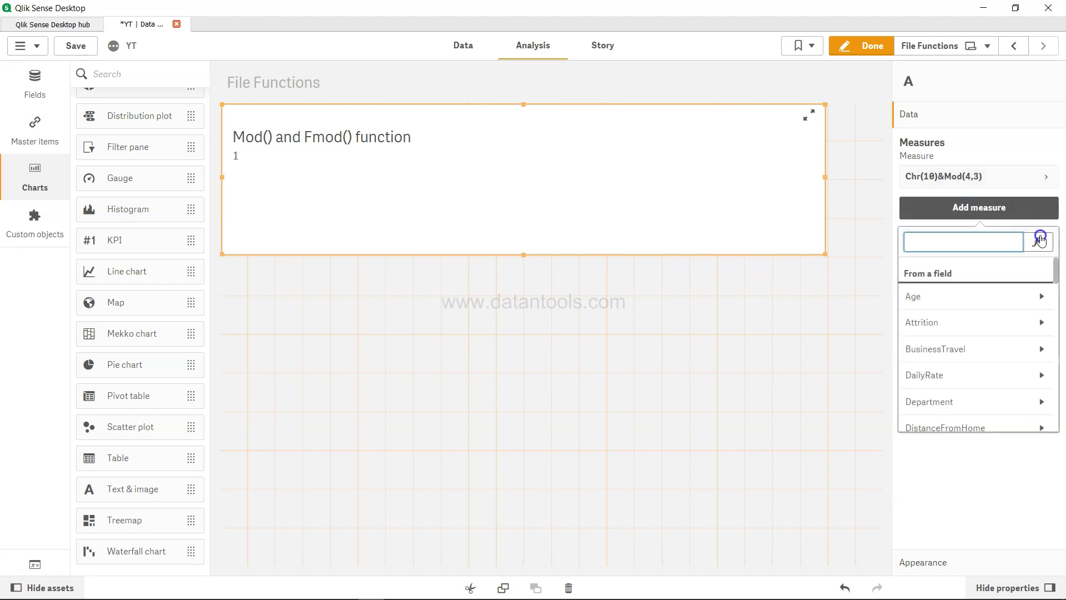
{"action": "left_click", "coordinate": [1039, 239]}
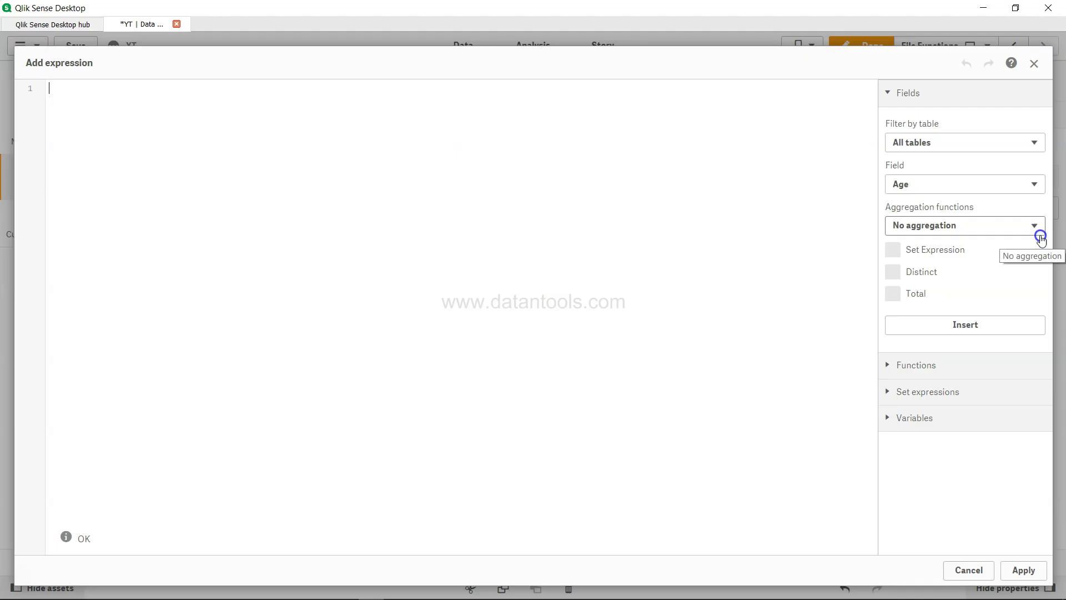
{"action": "type", "text": "Mod("}
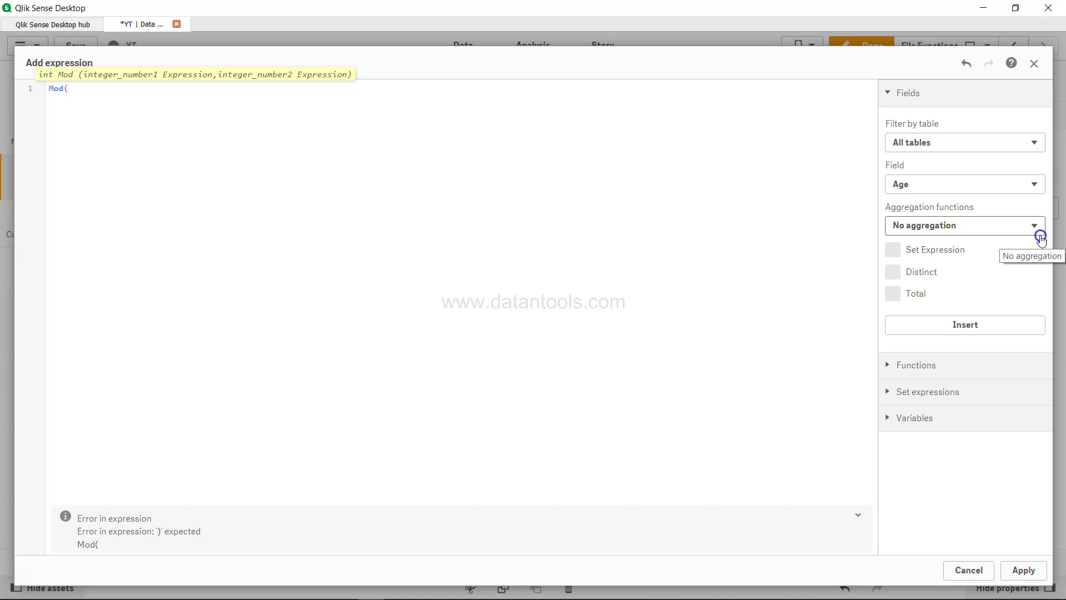
{"action": "type", "text": "4,-3)"}
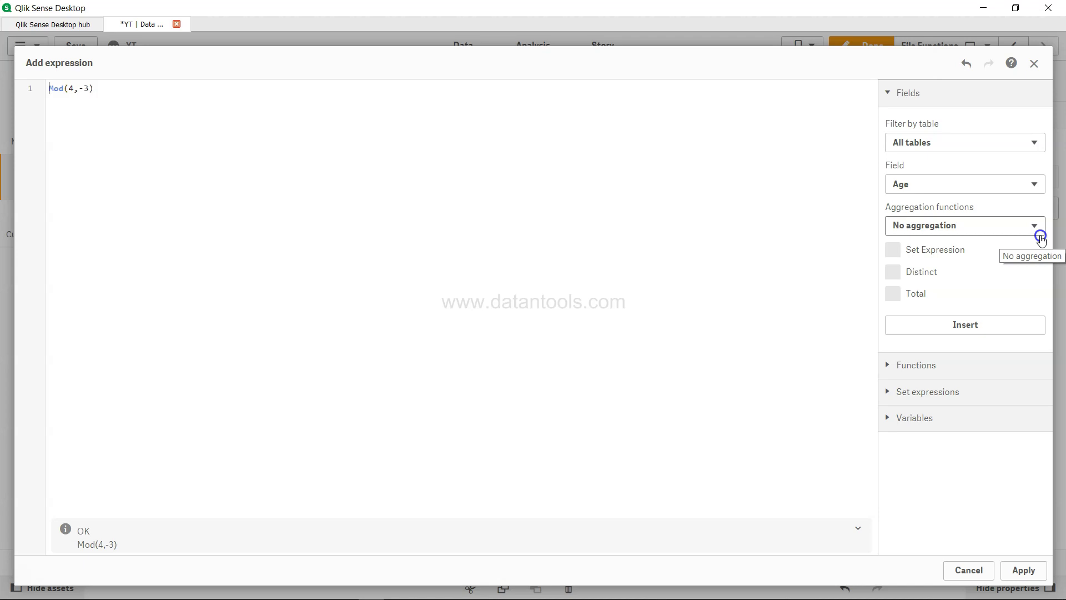
{"action": "type", "text": "Chr(1"}
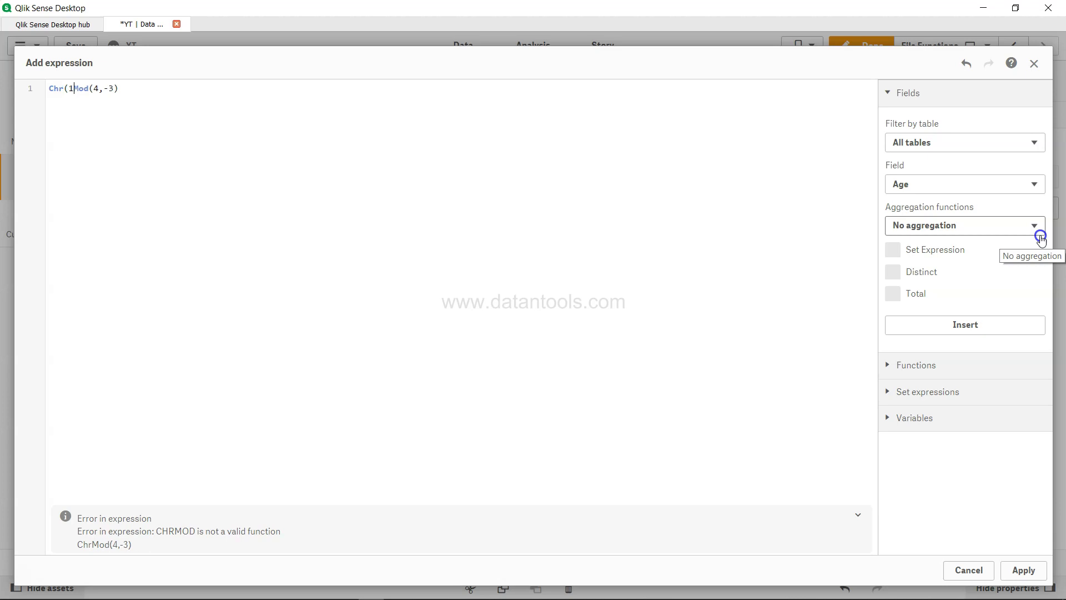
{"action": "type", "text": "0)&"}
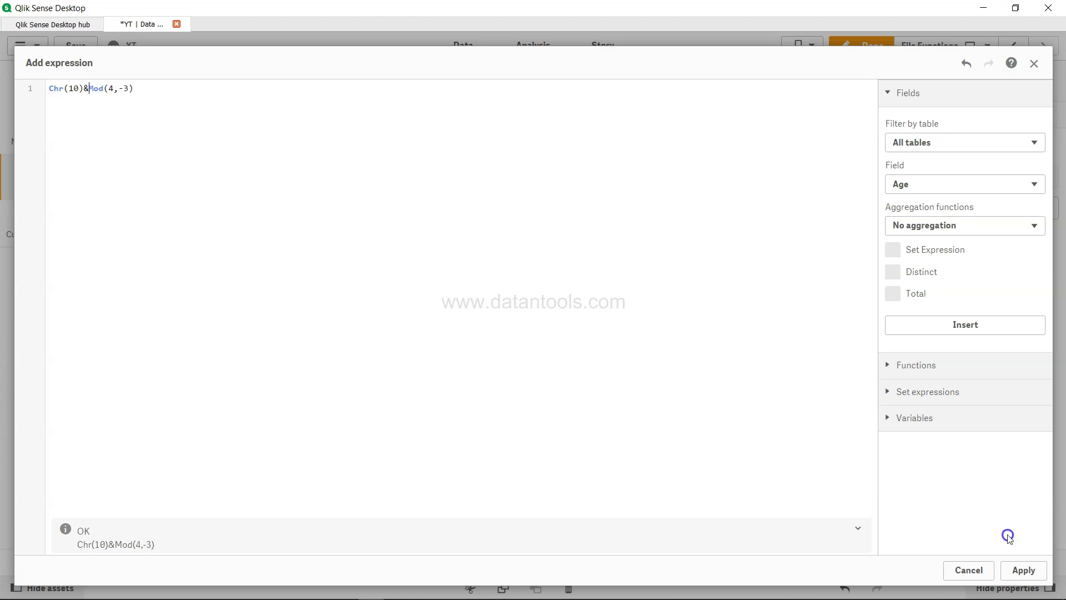
{"action": "left_click", "coordinate": [1025, 573]}
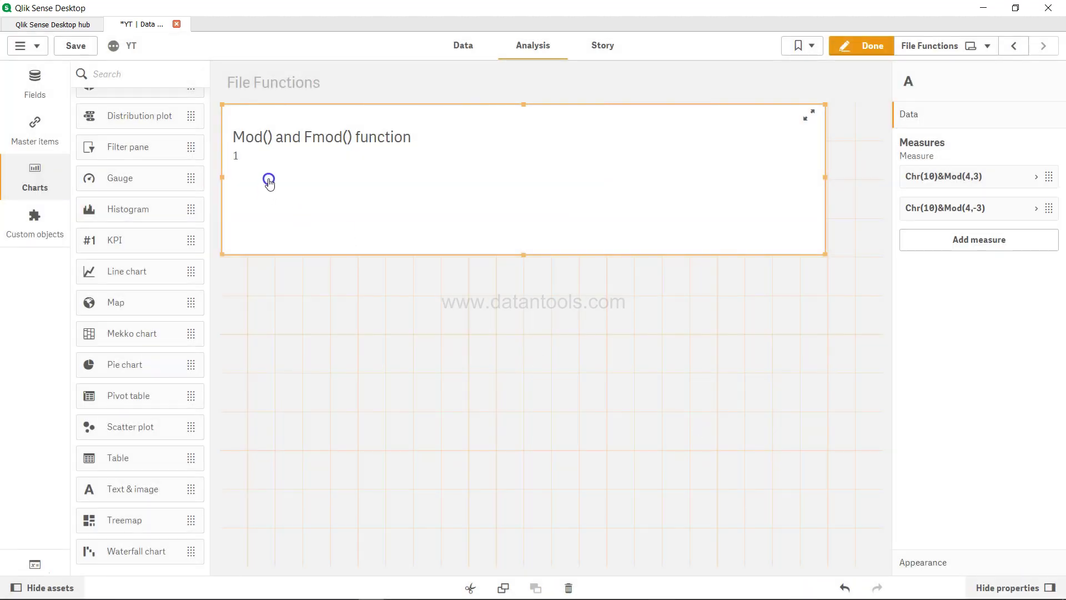
- Change the second measure to Chr(10)&ISNULL(Mod(4,-3)) so -1 appears on a new line
{"action": "left_click", "coordinate": [1036, 209]}
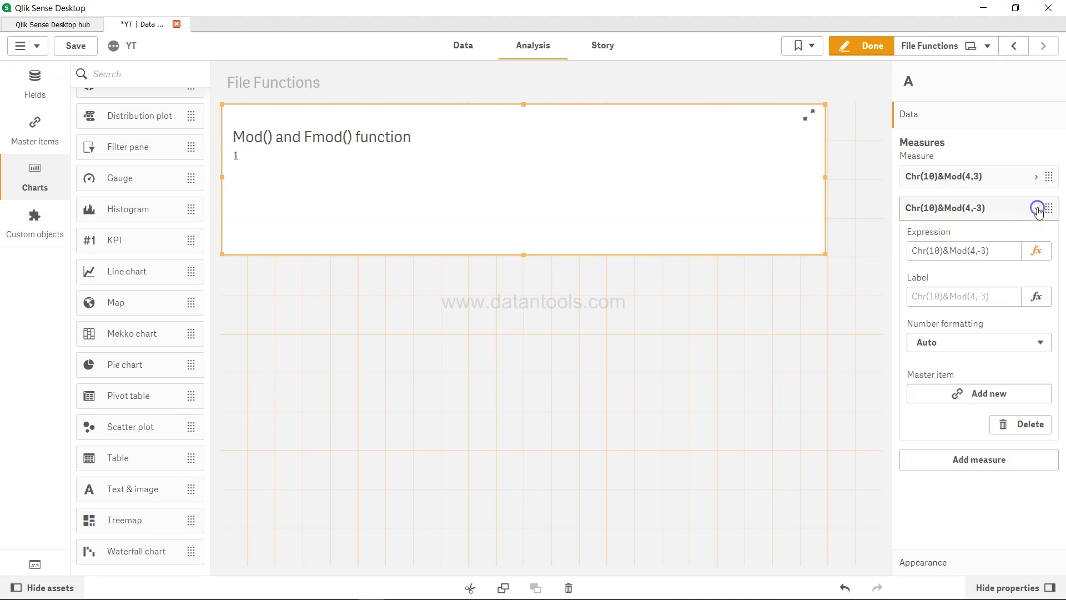
{"action": "left_click", "coordinate": [949, 249]}
{"action": "type", "text": "ISNULL("}
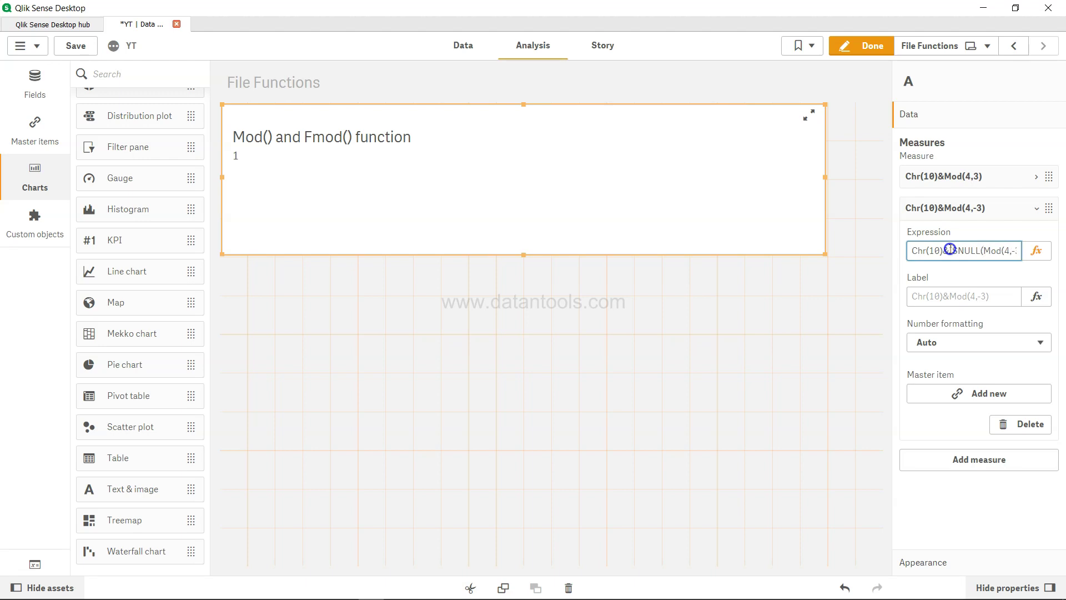
{"action": "key", "text": "End"}
{"action": "type", "text": ")"}
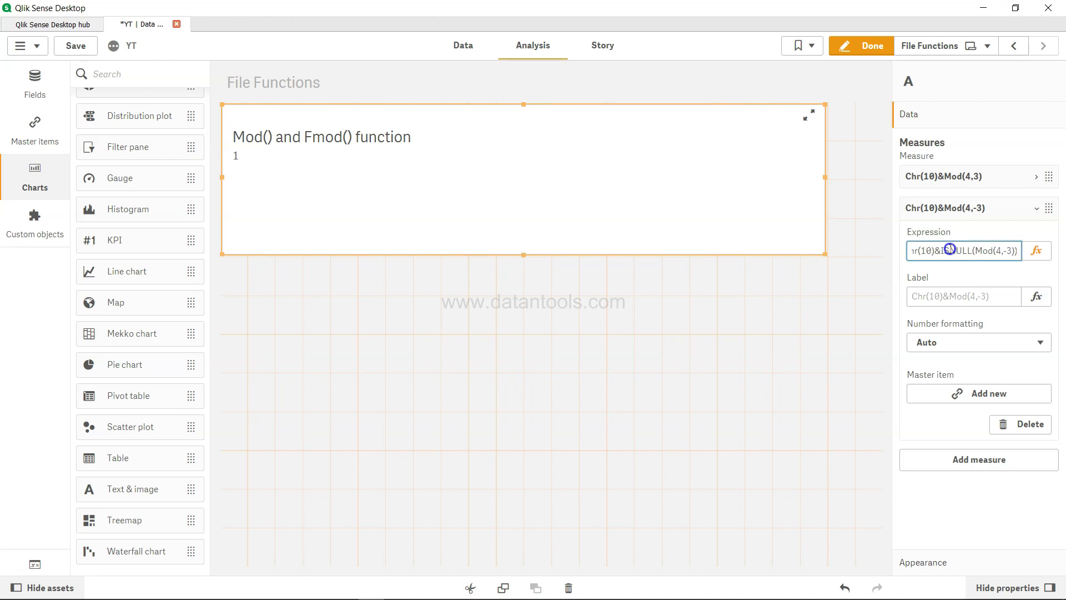
{"action": "key", "text": "Tab"}
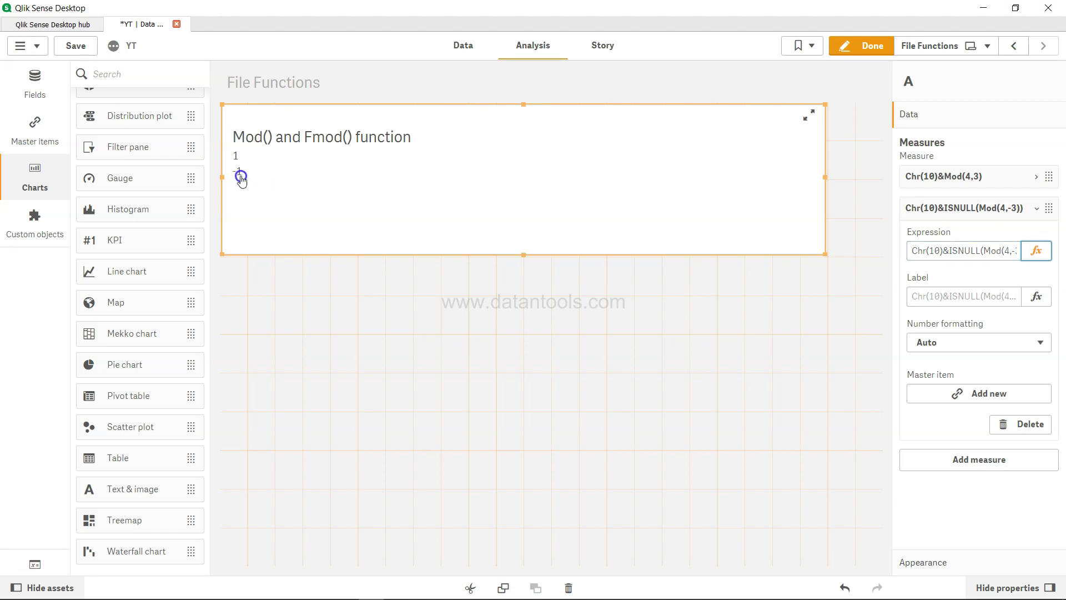
{"action": "left_click", "coordinate": [1038, 210]}
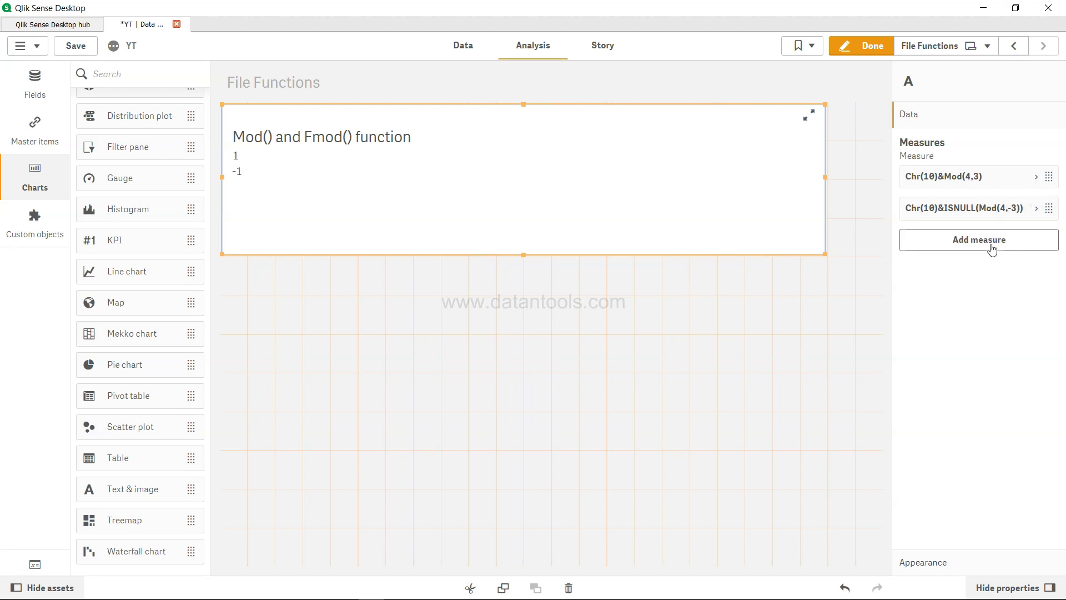
- Add fmod(4,-3) as a third measure, making the second line read -11
{"action": "left_click", "coordinate": [992, 249]}
{"action": "type", "text": "f"}
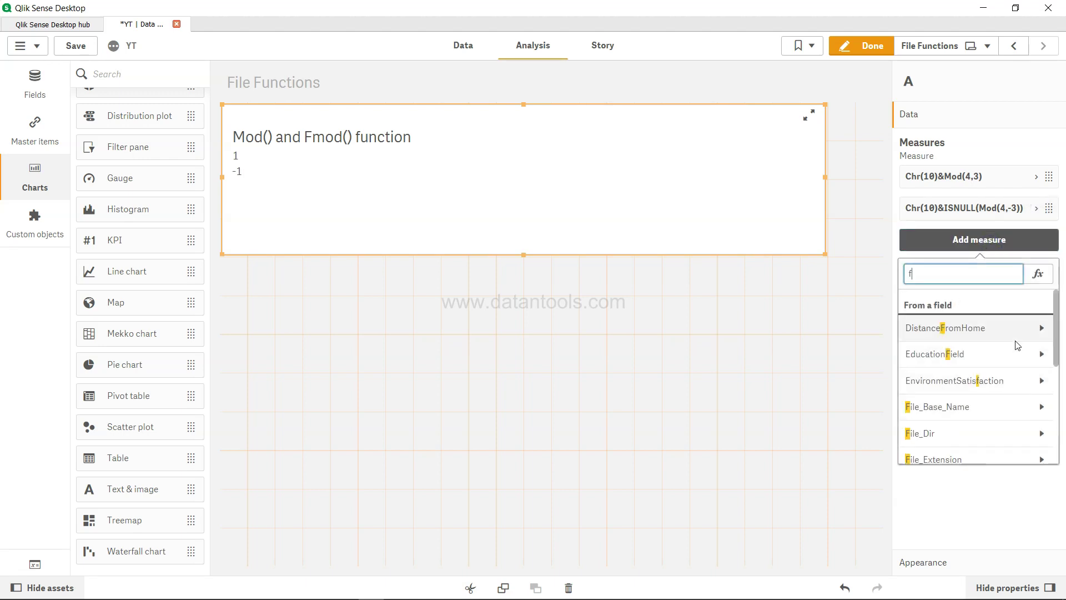
{"action": "type", "text": "mod("}
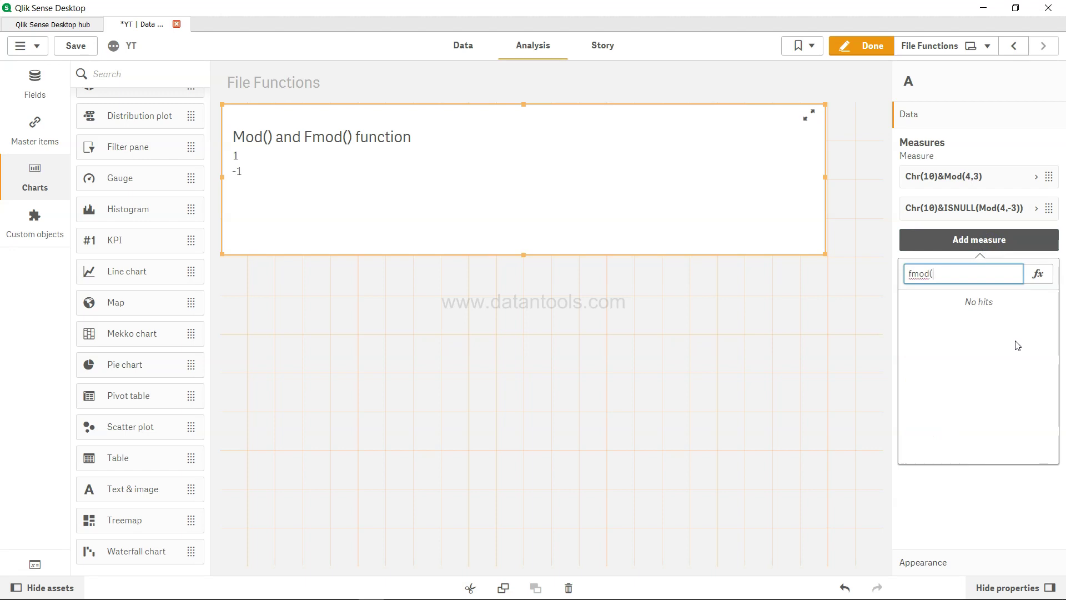
{"action": "type", "text": "4,-3)"}
{"action": "key", "text": "Return"}
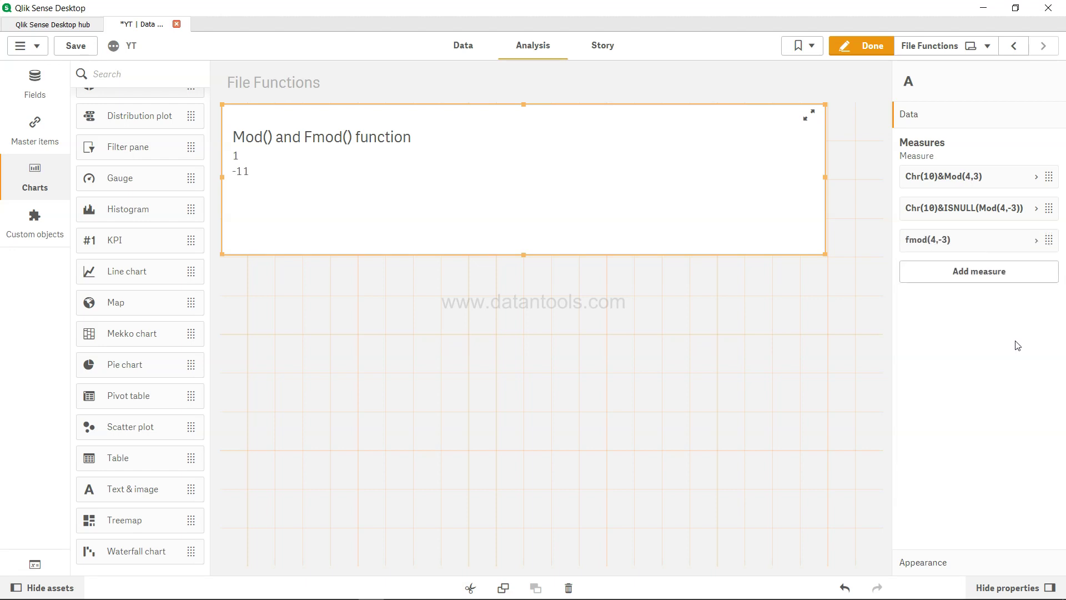